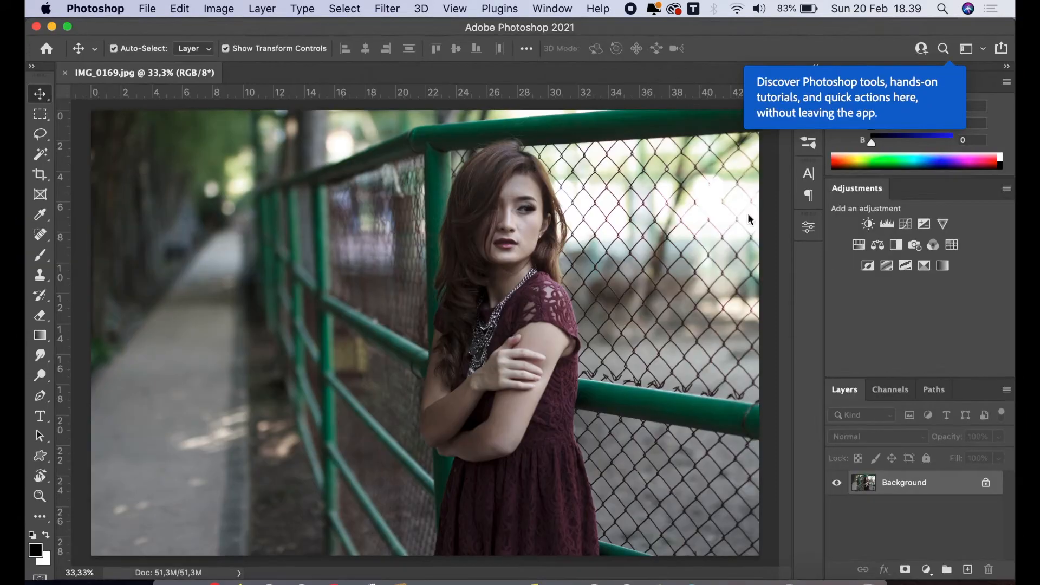
# - Duplicate the Background layer and open the Camera Raw Filter on the copy
pyautogui.moveTo(907, 486); pyautogui.dragTo(968, 569)
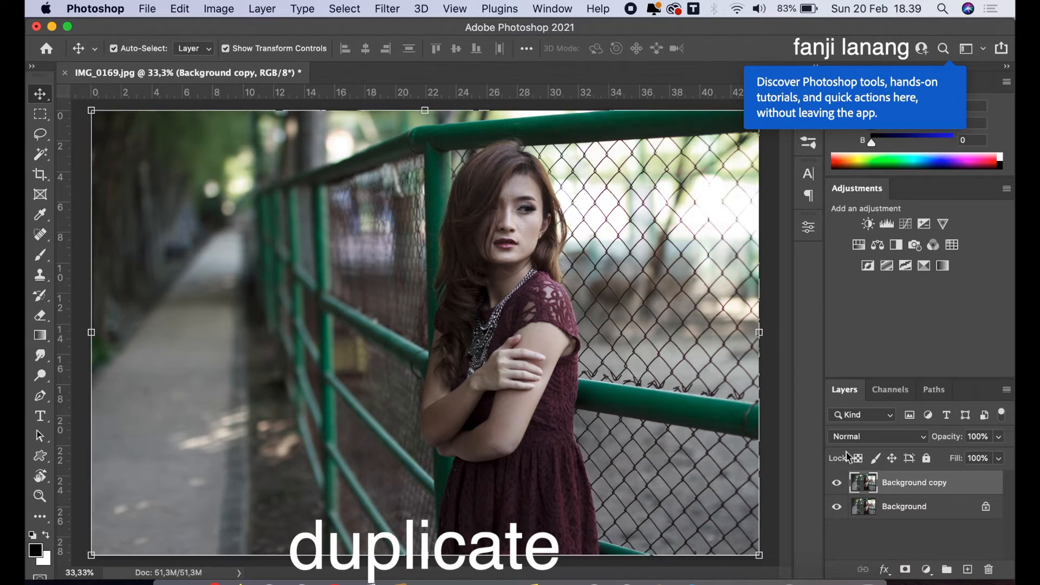
pyautogui.click(387, 10)
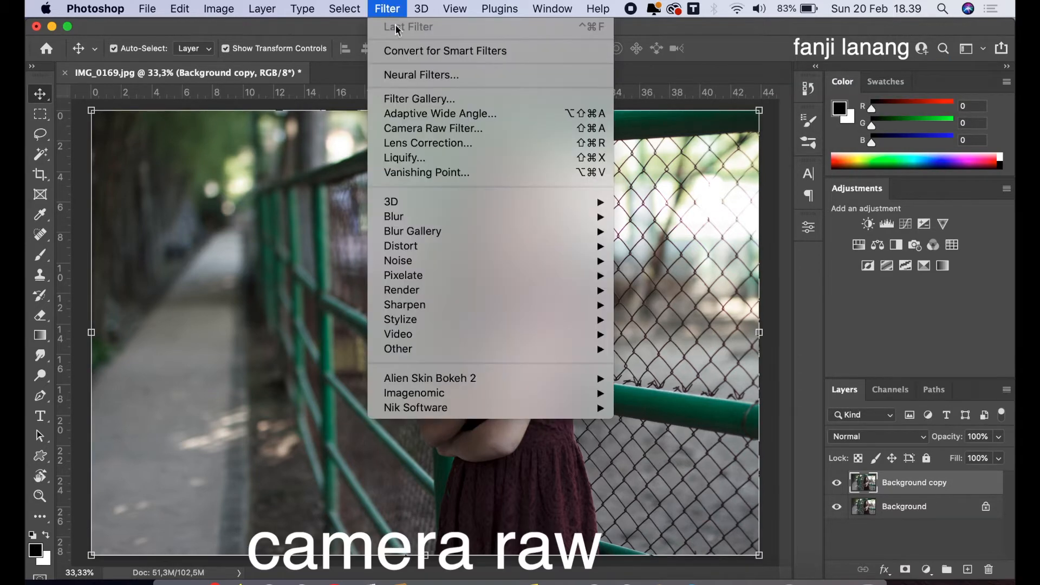
pyautogui.click(432, 128)
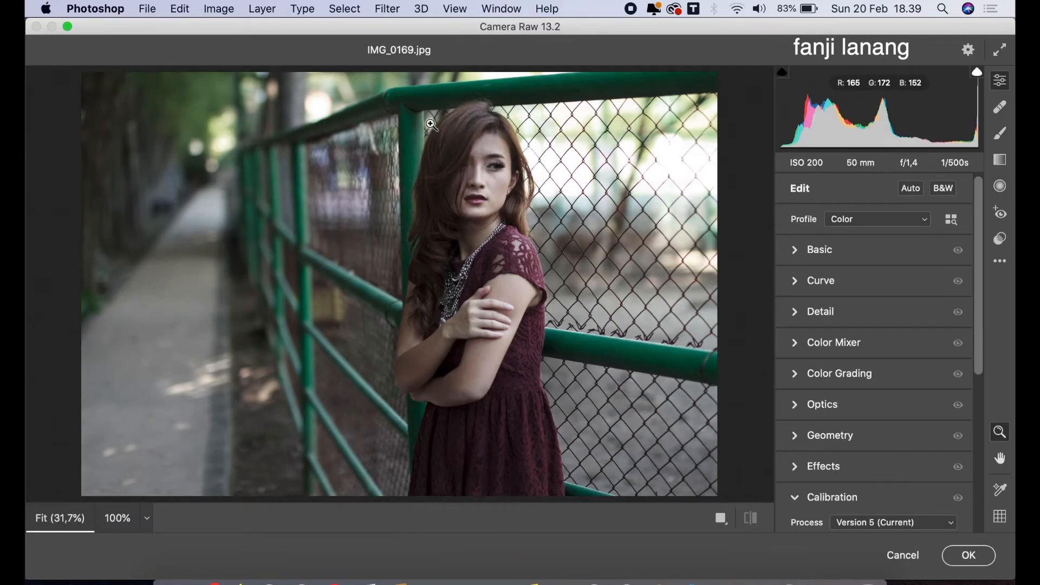
# - Set the Basic adjustments to Exposure -0.20, Contrast +16, Highlights -54 and Shadows +100
pyautogui.click(796, 250)
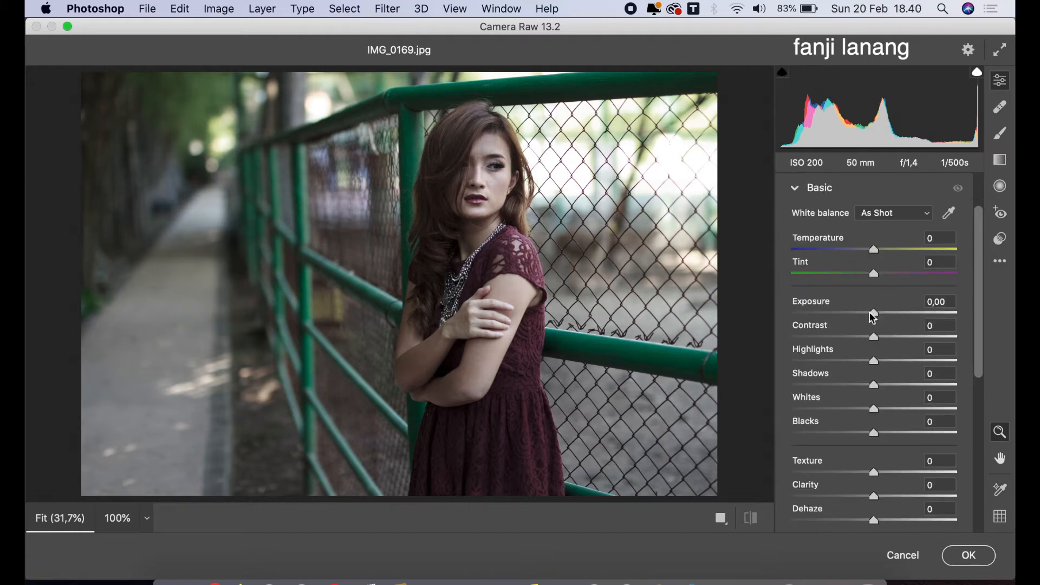
pyautogui.moveTo(872, 317); pyautogui.dragTo(870, 319)
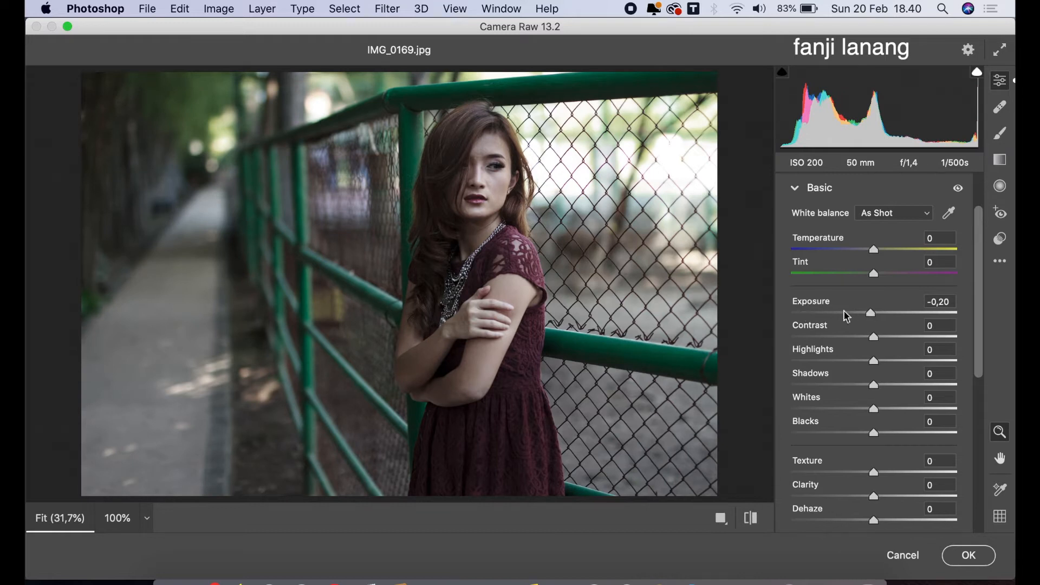
pyautogui.moveTo(877, 339); pyautogui.dragTo(890, 343)
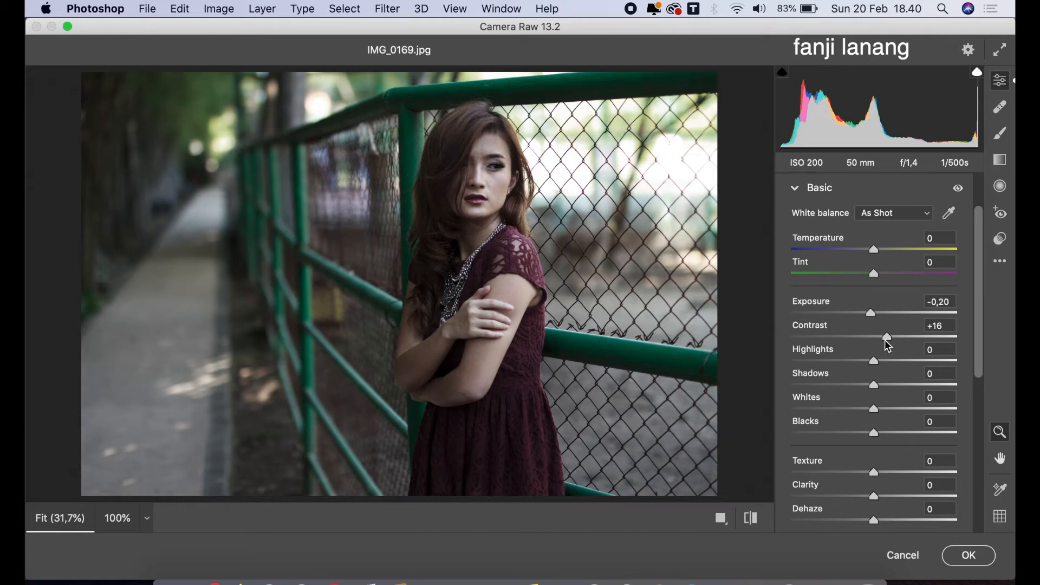
pyautogui.moveTo(821, 360); pyautogui.dragTo(980, 389)
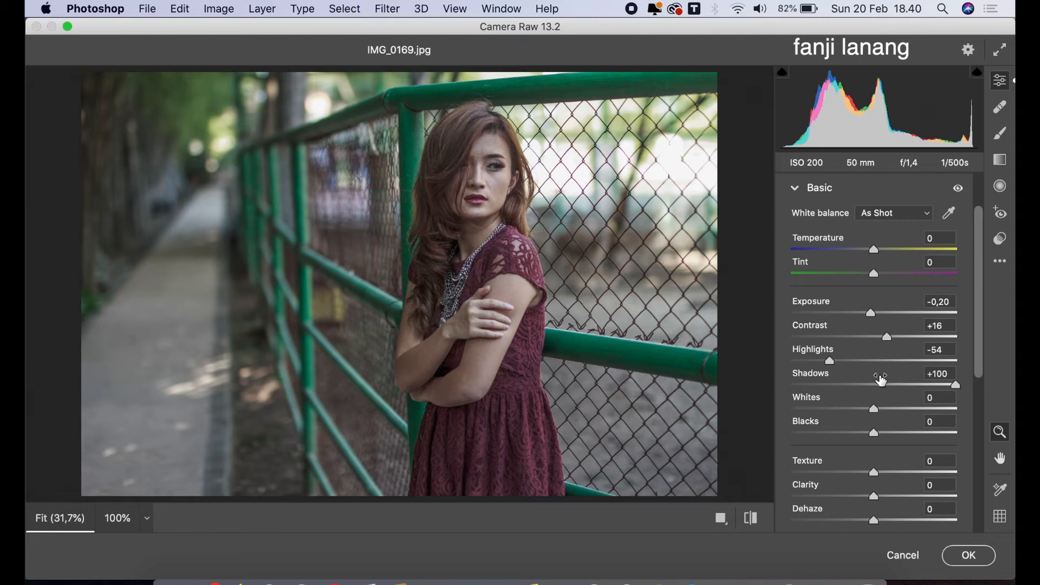
# - Lower Whites to -50 and slightly raise Vibrance and Saturation in the Basic adjustments
pyautogui.moveTo(849, 410); pyautogui.dragTo(837, 418)
pyautogui.moveTo(978, 297); pyautogui.dragTo(975, 382)
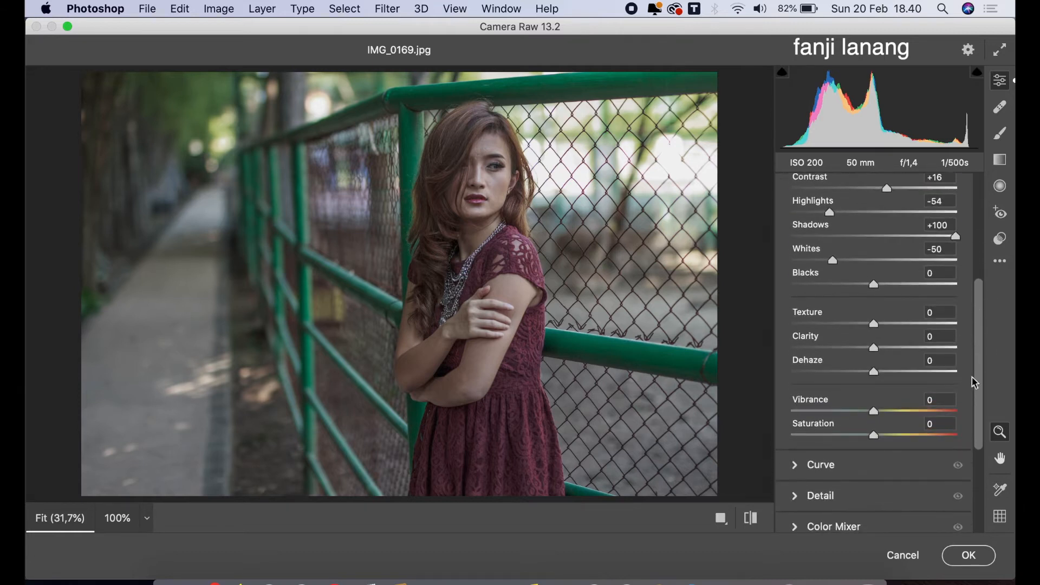
pyautogui.moveTo(890, 418); pyautogui.dragTo(883, 438)
pyautogui.scroll(5, 978, 325)
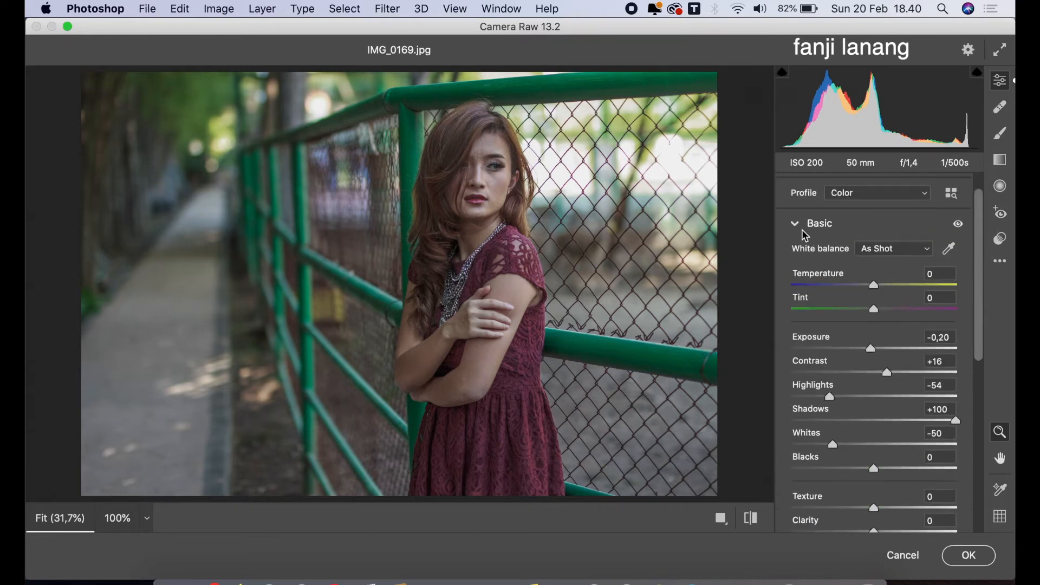
pyautogui.click(796, 224)
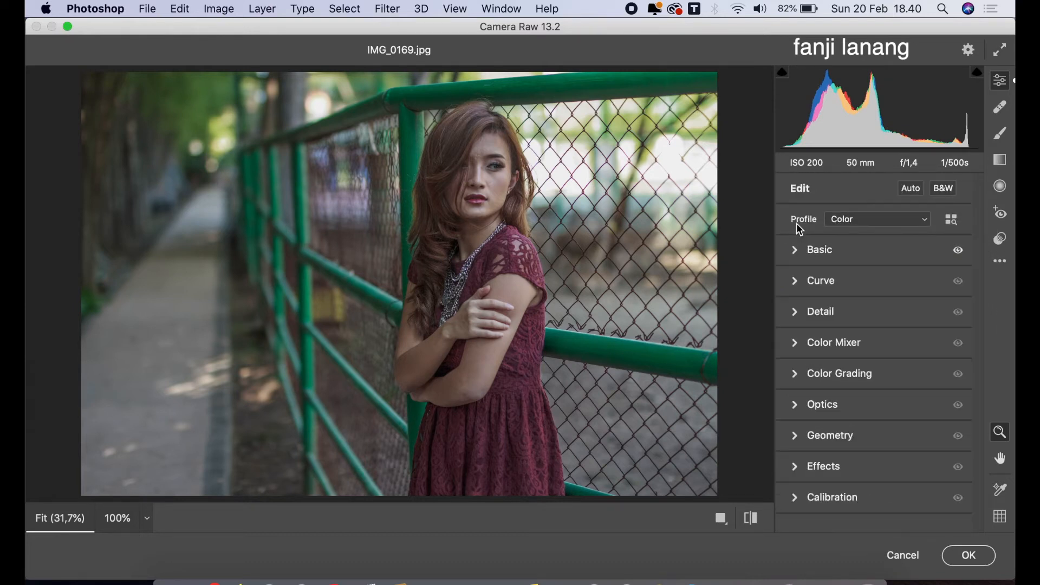
# - Set the Color Mixer hues to Greens -100, Aquas +30 and Blues -20
pyautogui.click(796, 344)
pyautogui.click(802, 274)
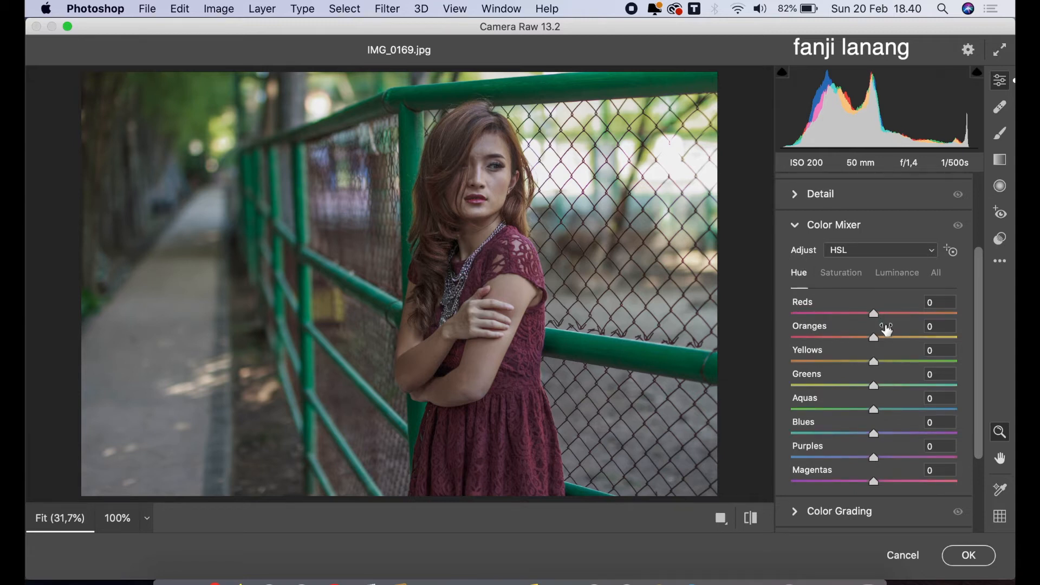
pyautogui.click(837, 385)
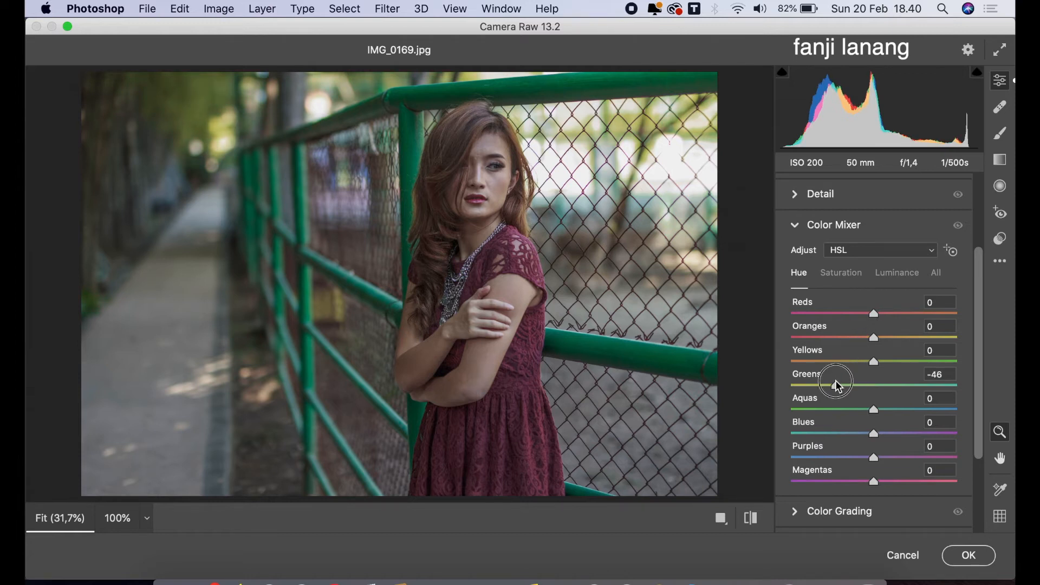
pyautogui.moveTo(837, 386); pyautogui.dragTo(762, 383)
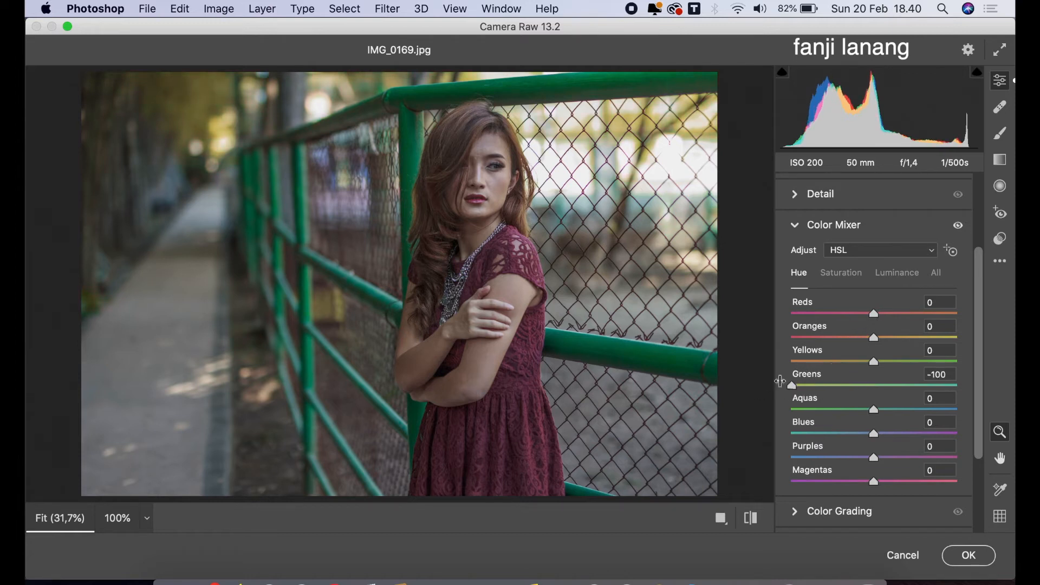
pyautogui.moveTo(896, 412); pyautogui.dragTo(901, 414)
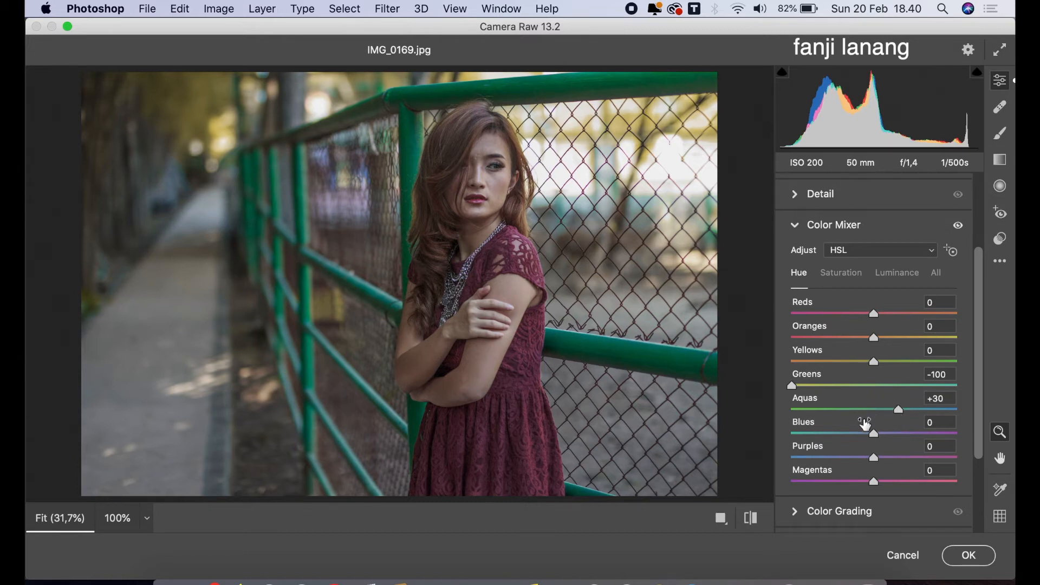
pyautogui.moveTo(861, 434); pyautogui.dragTo(857, 433)
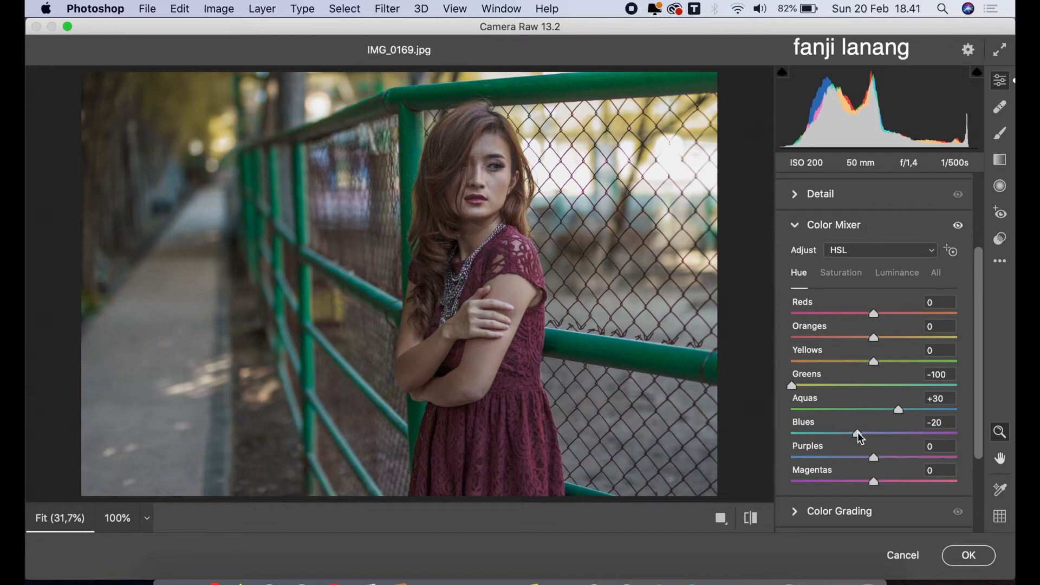
# - Set the Color Mixer saturation to Yellows +25 and Greens +20, and slightly raise the Oranges luminance
pyautogui.click(838, 280)
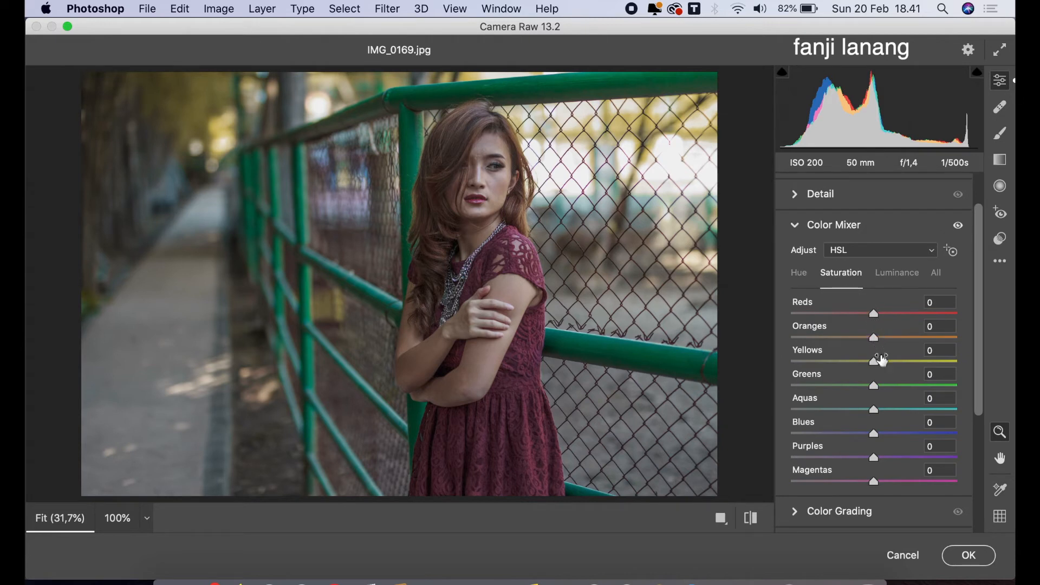
pyautogui.moveTo(891, 359); pyautogui.dragTo(895, 362)
pyautogui.moveTo(883, 385); pyautogui.dragTo(892, 388)
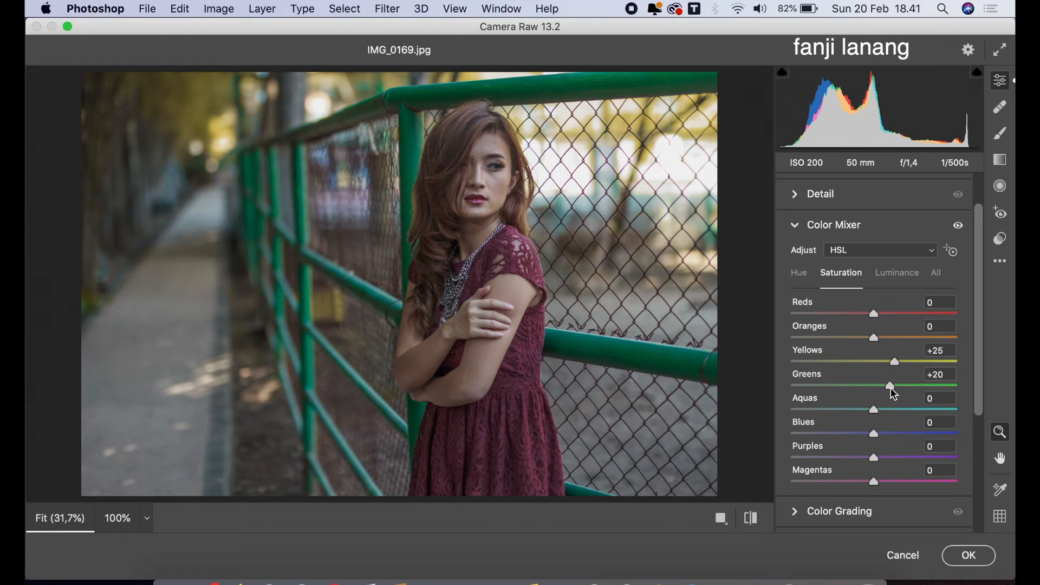
pyautogui.click(901, 281)
pyautogui.moveTo(881, 342)
pyautogui.mouseDown()
pyautogui.moveTo(887, 349)
pyautogui.moveTo(882, 341)
pyautogui.mouseUp()
pyautogui.click(796, 225)
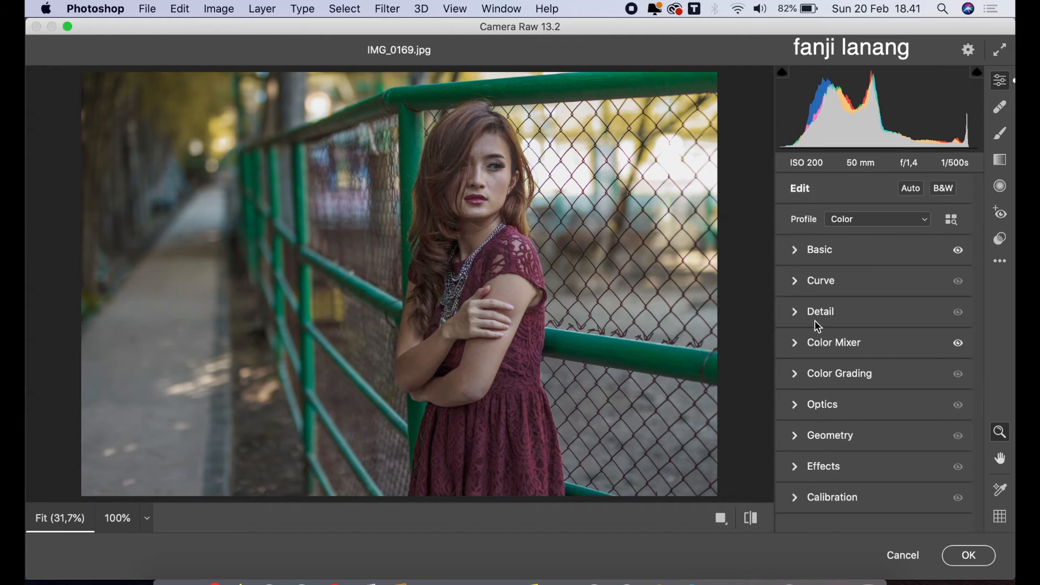
# - Add an Optics vignette of -50 with the Midpoint set to 0
pyautogui.click(805, 413)
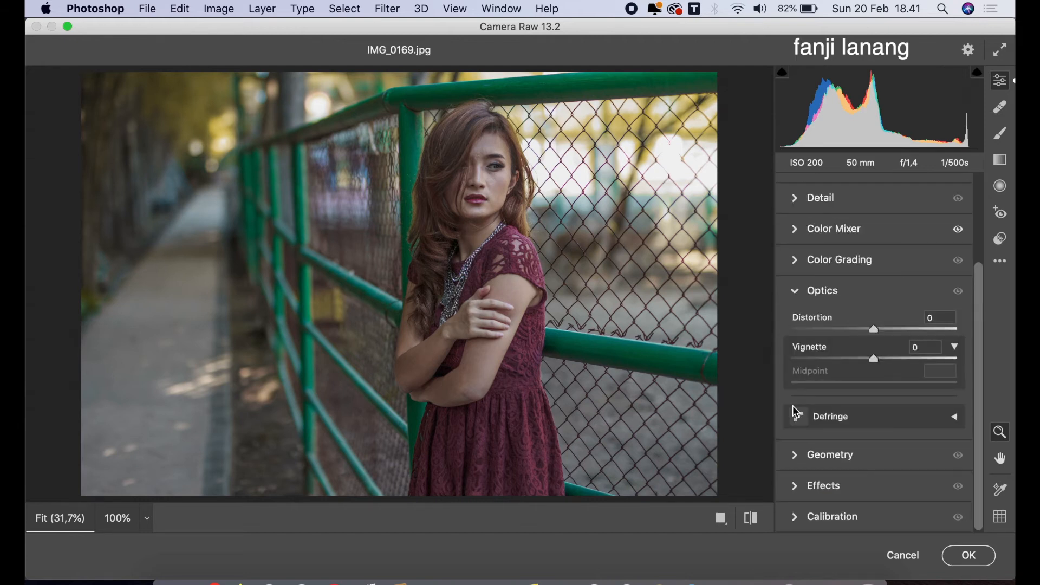
pyautogui.moveTo(848, 362); pyautogui.dragTo(756, 399)
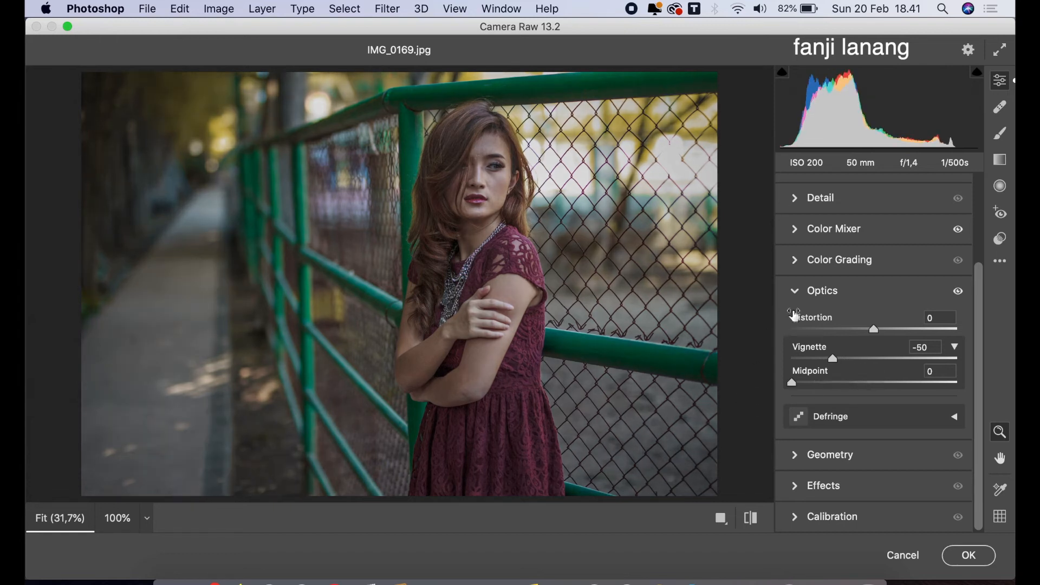
pyautogui.click(798, 296)
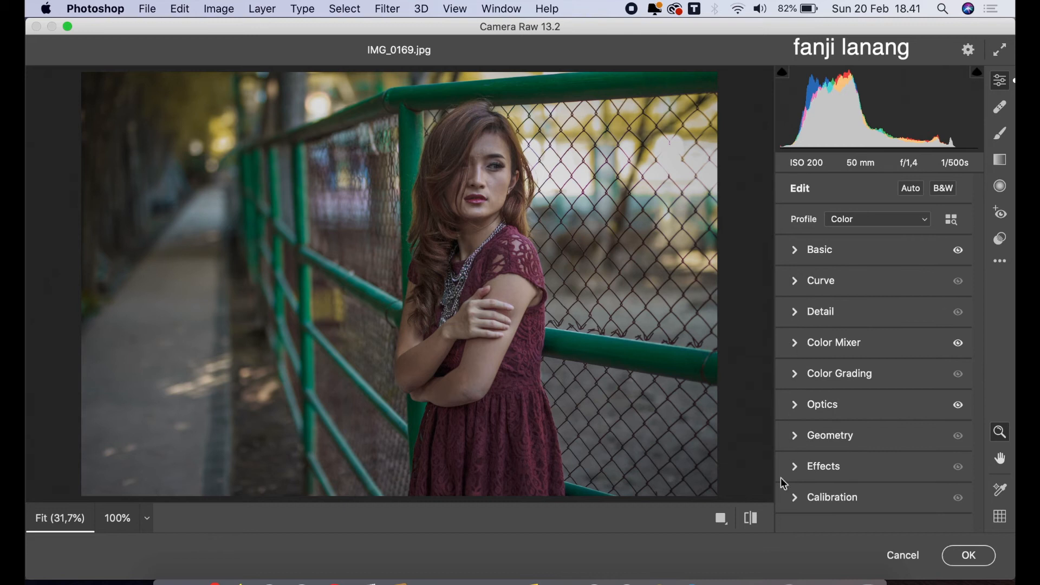
# - Set the Calibration hues to Red Primary +51, Green Primary +40 and Blue Primary -30, then apply the filter after a before/after comparison
pyautogui.click(801, 503)
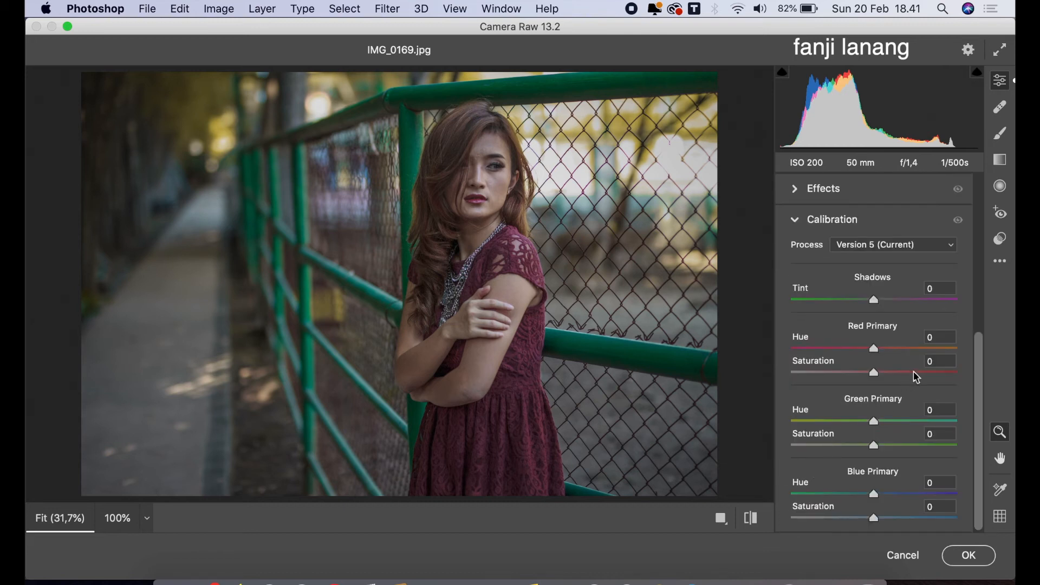
pyautogui.moveTo(912, 349); pyautogui.dragTo(917, 362)
pyautogui.moveTo(916, 421); pyautogui.dragTo(910, 435)
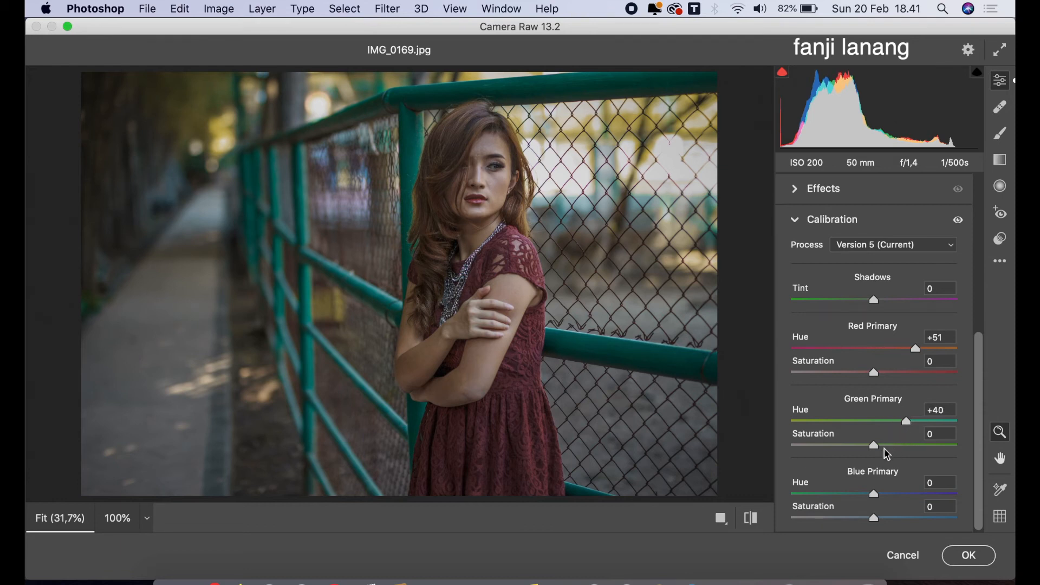
pyautogui.moveTo(849, 500); pyautogui.dragTo(850, 494)
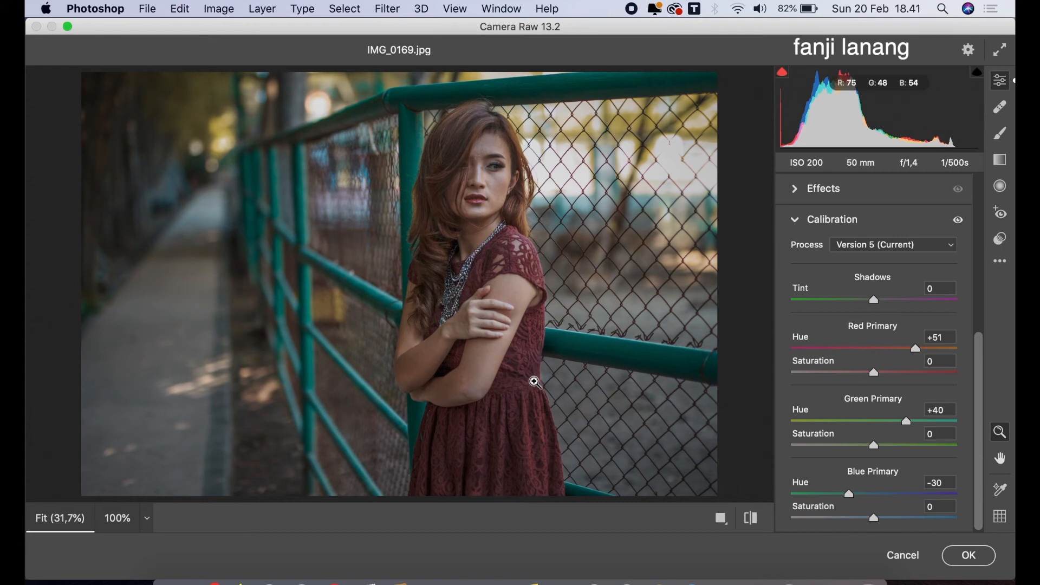
pyautogui.click(725, 518)
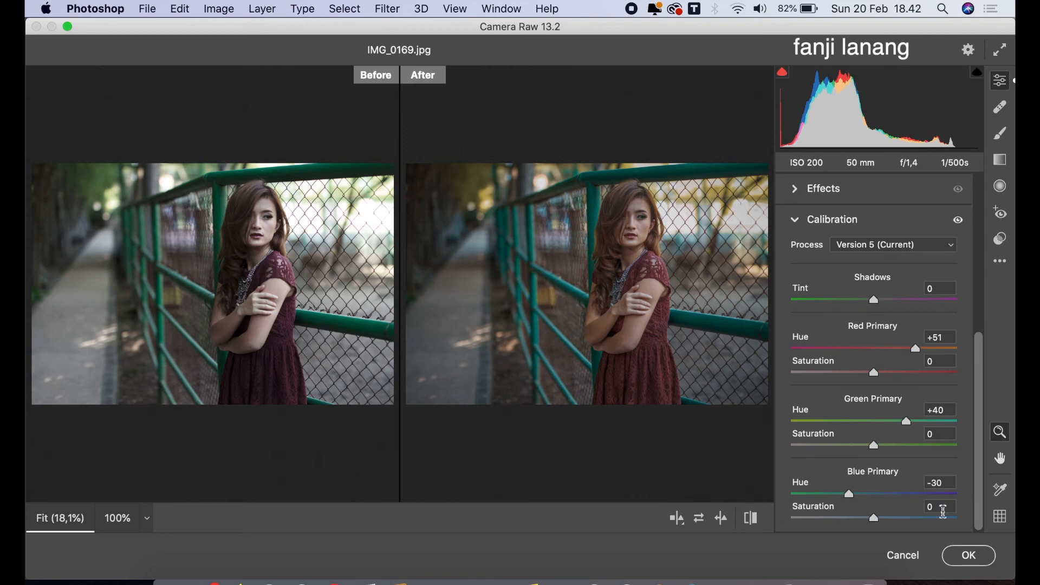
pyautogui.click(968, 553)
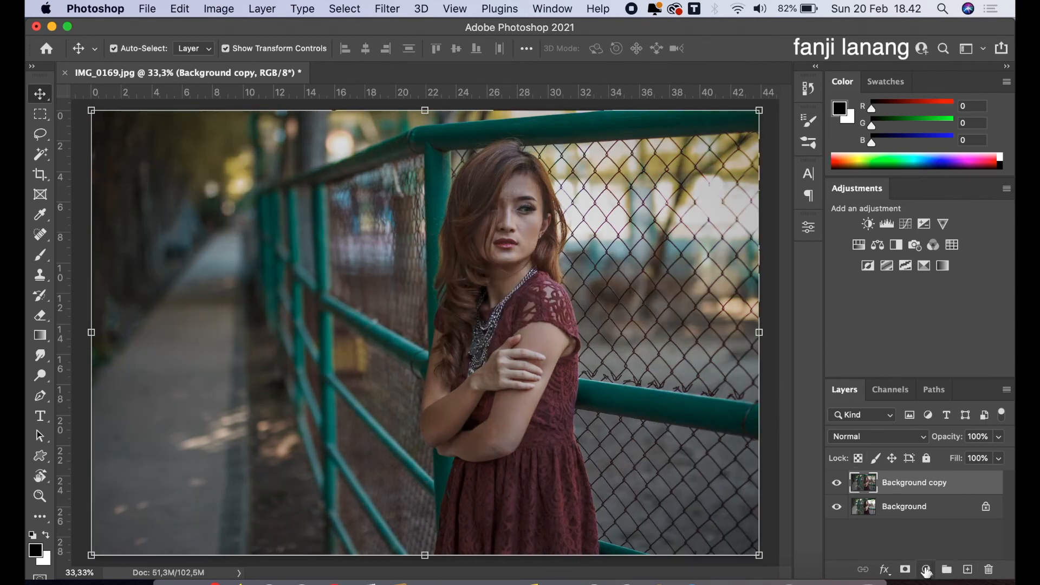
# - Add a Brightness/Contrast adjustment layer with Brightness 10 and Contrast 15, and compare the photo with and without it
pyautogui.click(927, 570)
pyautogui.click(916, 324)
pyautogui.click(698, 313)
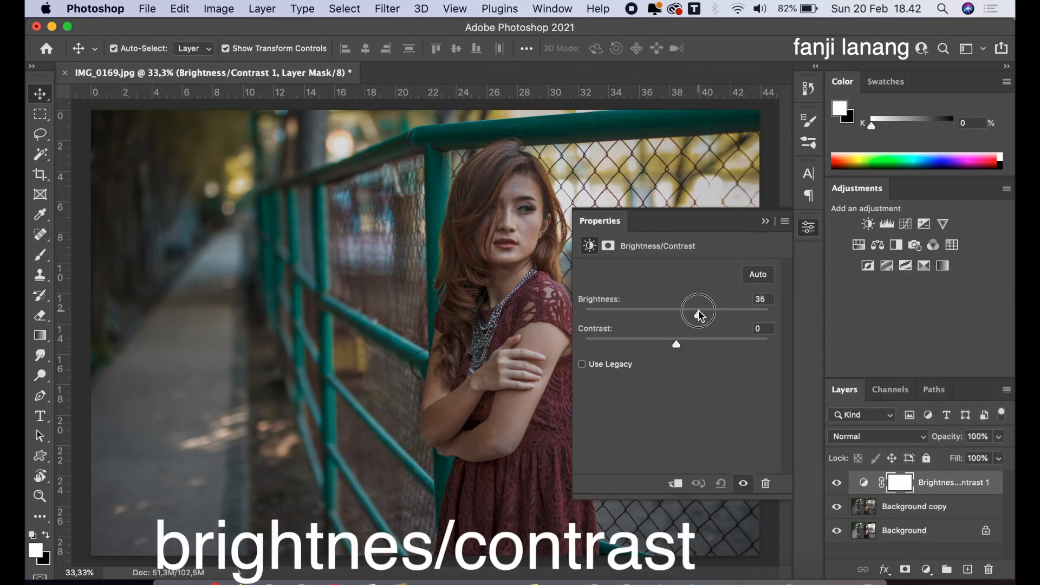
pyautogui.moveTo(699, 313)
pyautogui.mouseDown()
pyautogui.moveTo(684, 326)
pyautogui.moveTo(694, 350)
pyautogui.moveTo(686, 319)
pyautogui.moveTo(686, 328)
pyautogui.mouseUp()
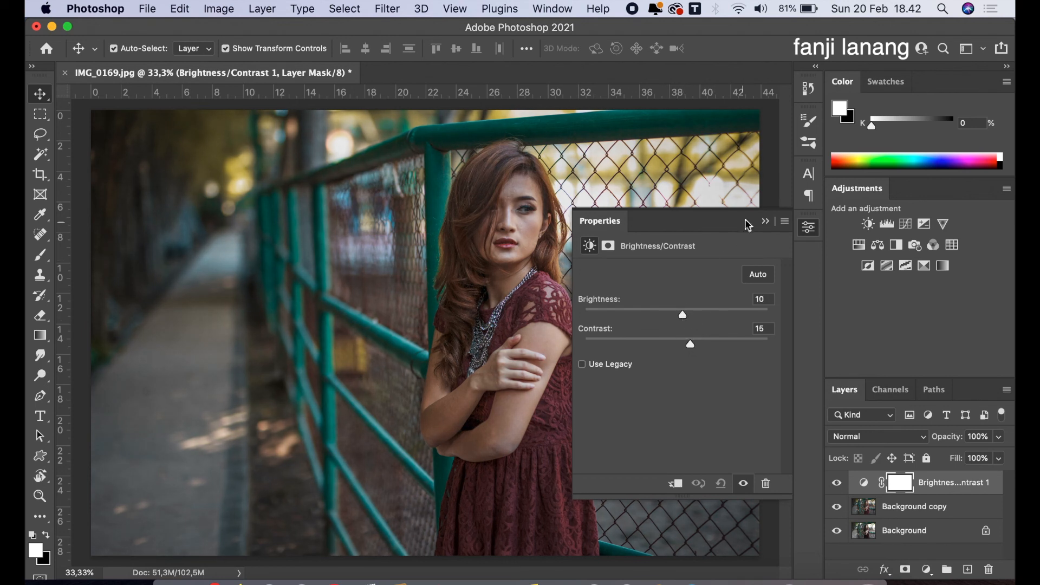
pyautogui.click(766, 219)
pyautogui.click(837, 481)
pyautogui.click(837, 482)
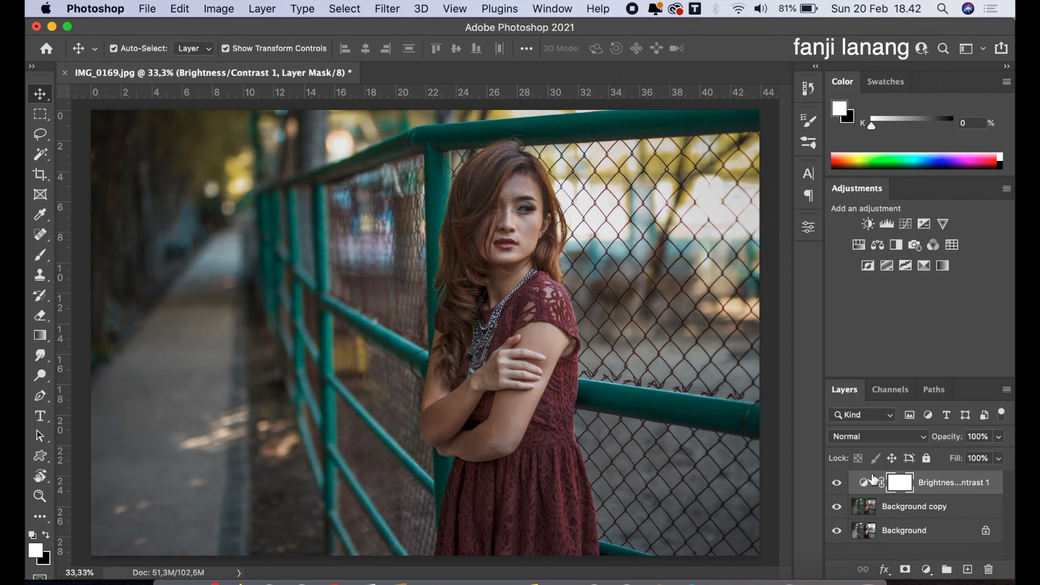
# - Create a new layer and stamp the signature brush in white, enlarged from 250 px, near the photo's lower-left corner
pyautogui.click(968, 569)
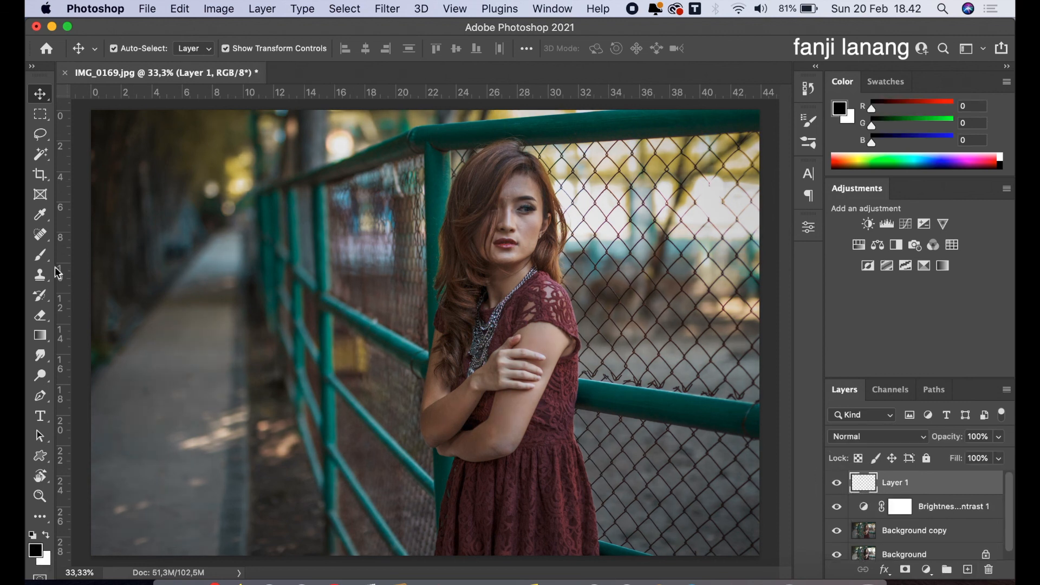
pyautogui.click(40, 254)
pyautogui.click(127, 55)
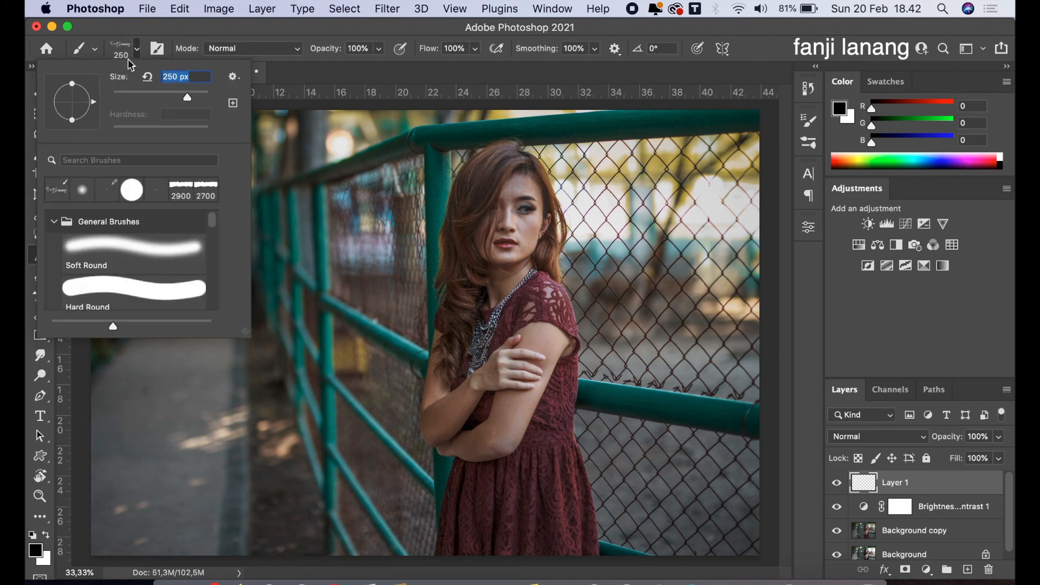
pyautogui.click(525, 80)
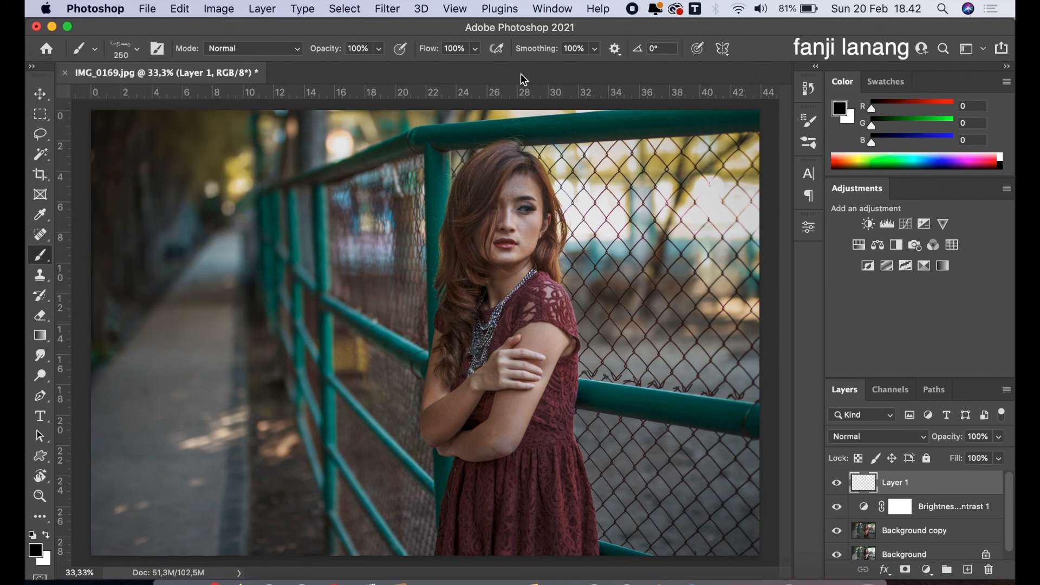
pyautogui.click(47, 536)
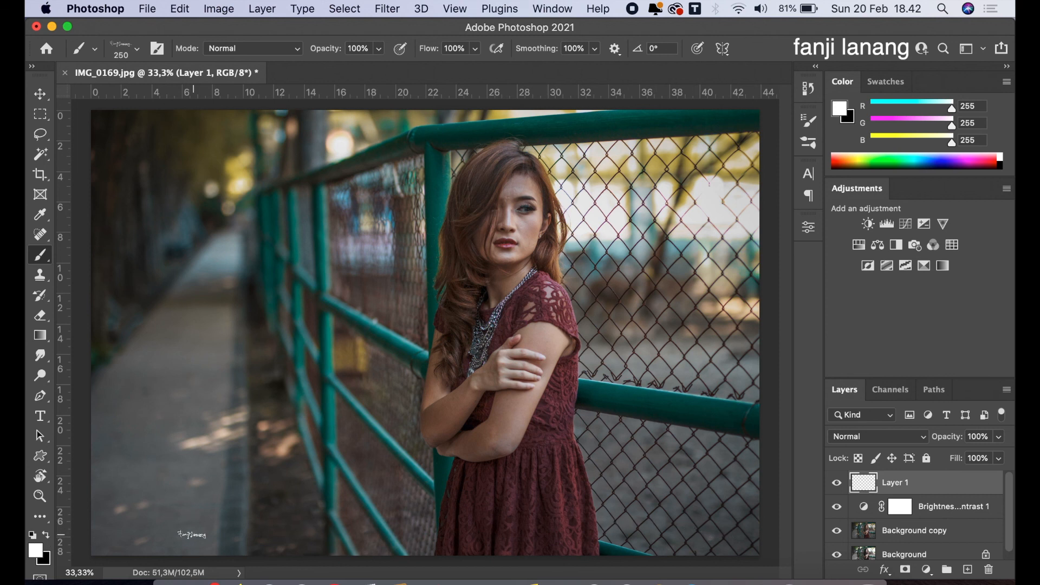
pyautogui.press(']')
pyautogui.click(139, 536)
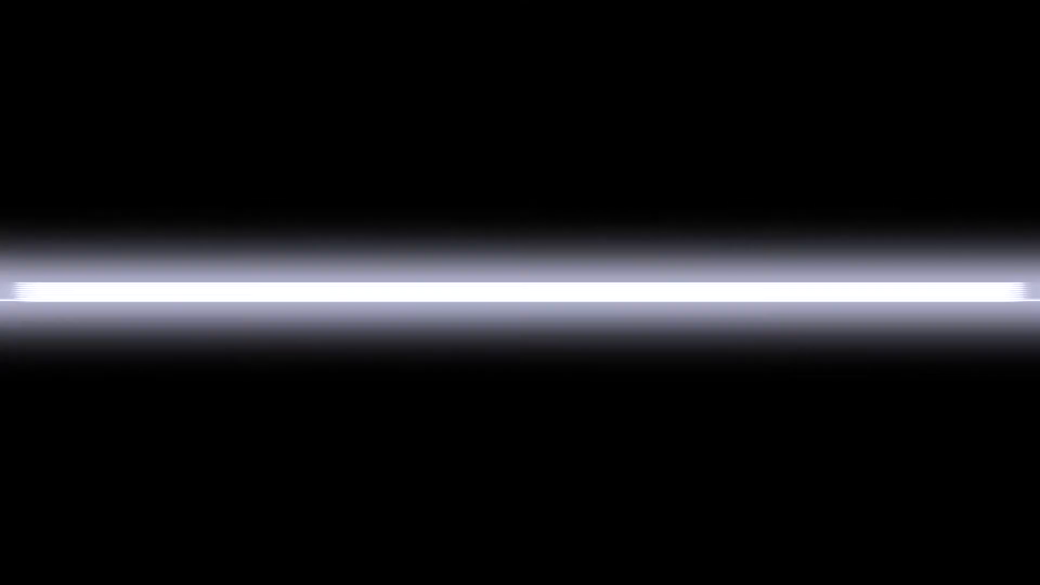